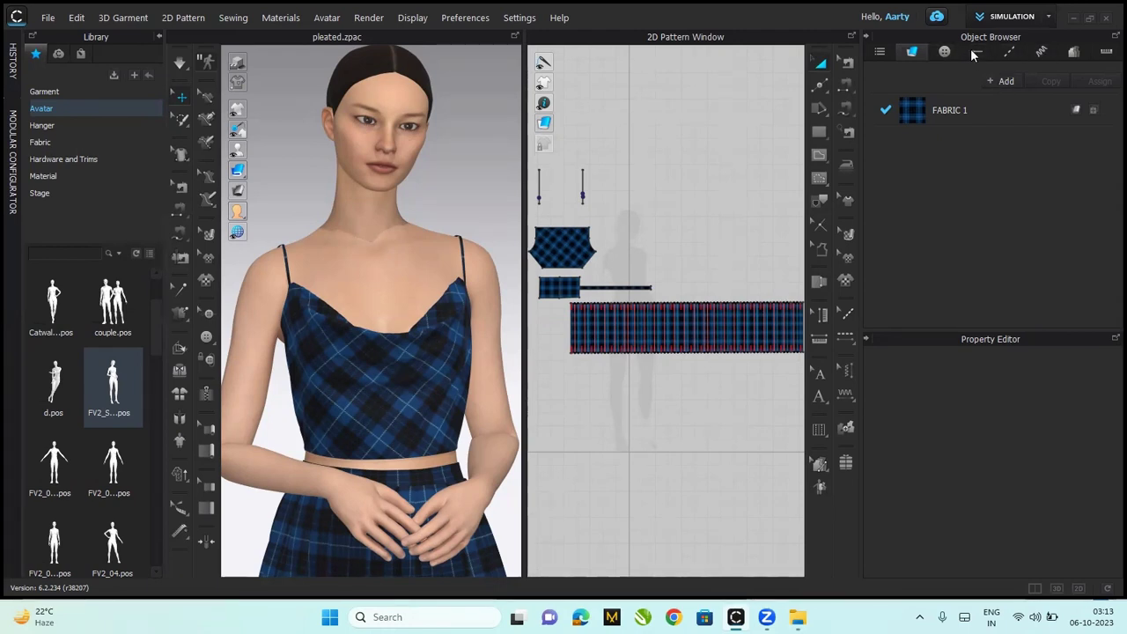
Add a new fabric, FABRIC 2, and bring up its fabric type choices
left_click(1007, 80)
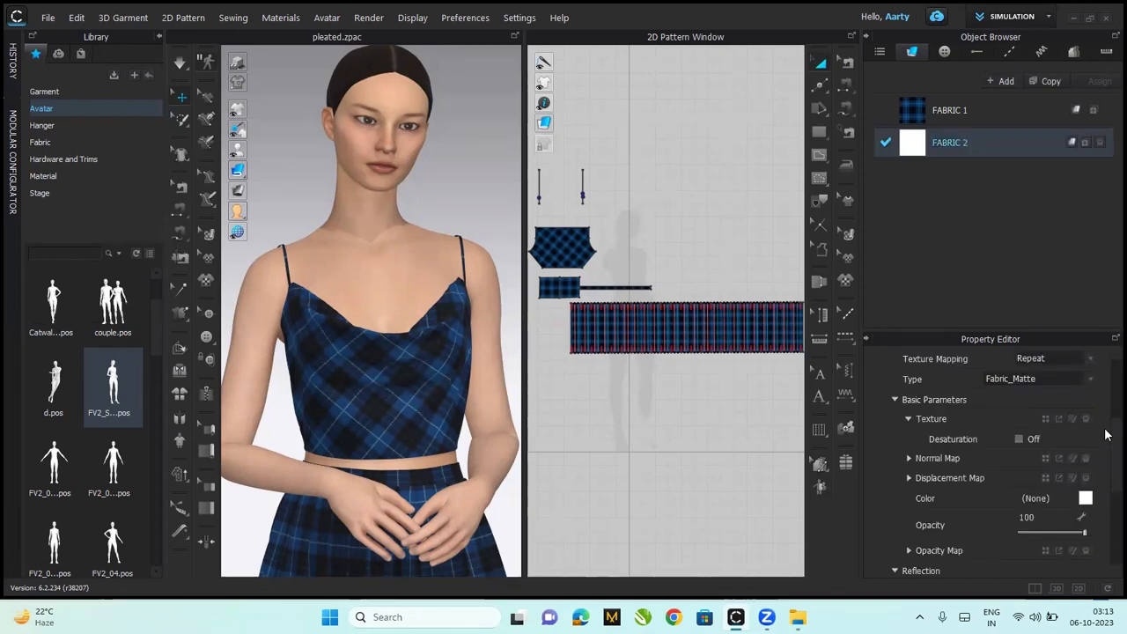
scroll(1107, 452, "down", 2)
scroll(1107, 449, "up", 3)
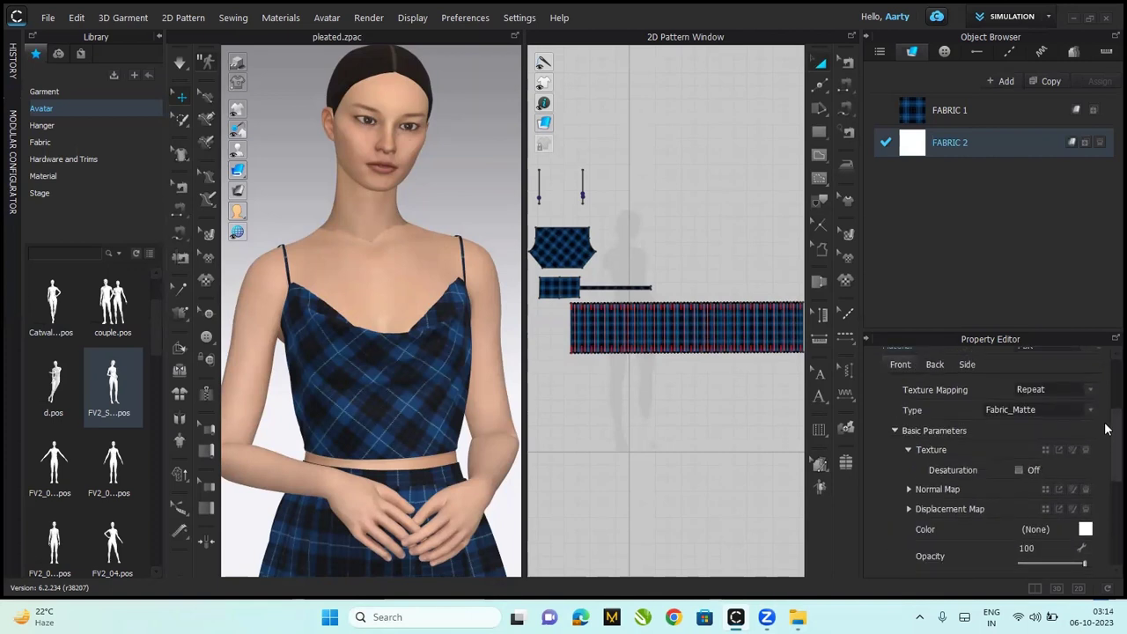
scroll(1107, 436, "down", 1)
left_click(1045, 376)
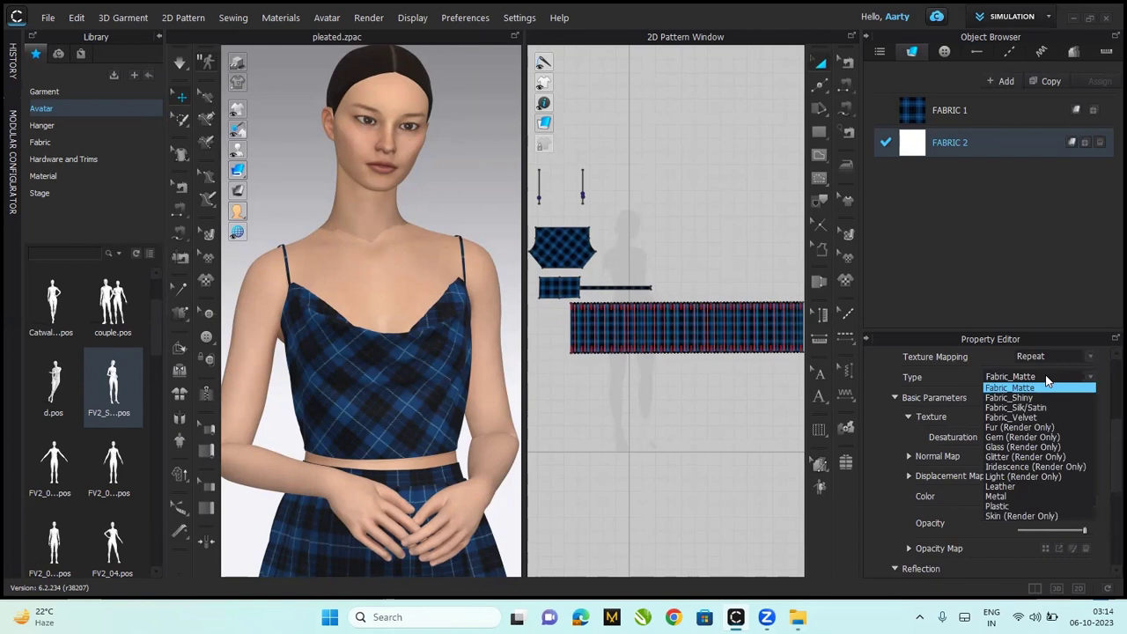
Make FABRIC 2 Glitter (Render Only) and colour it navy 1B3C67 sampled from the skirt
left_click(1036, 457)
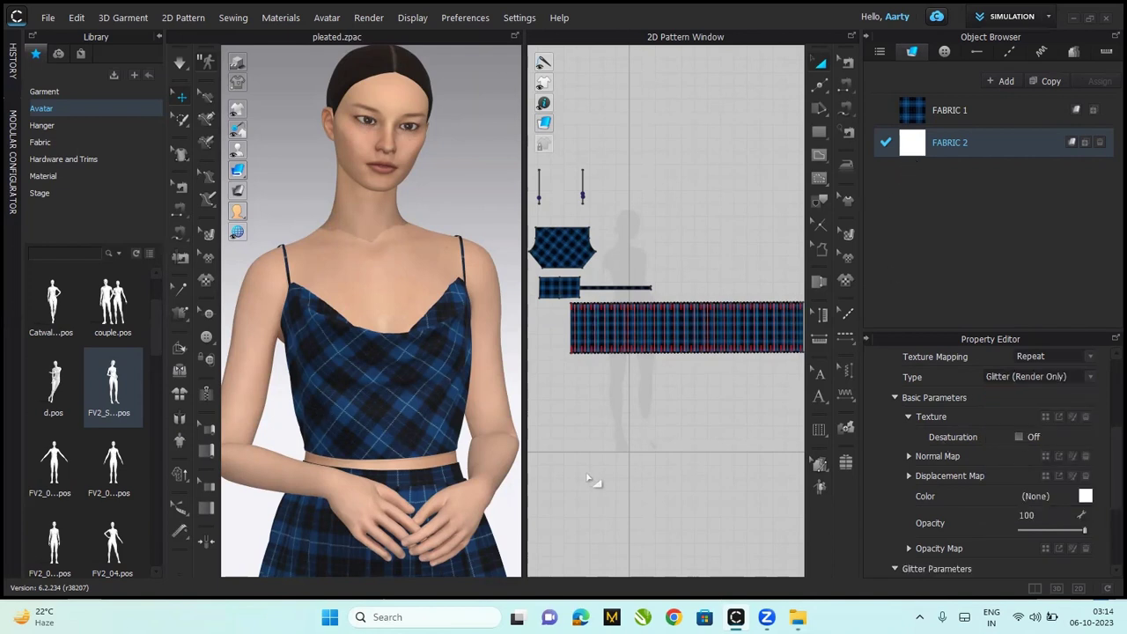
left_click(1086, 496)
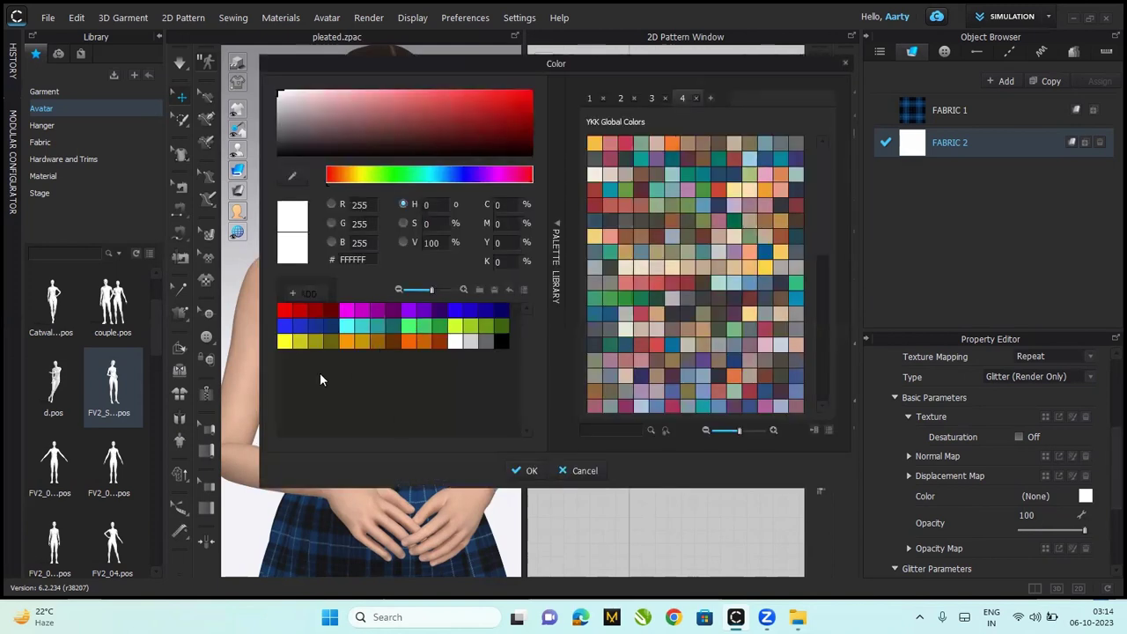
left_click(294, 179)
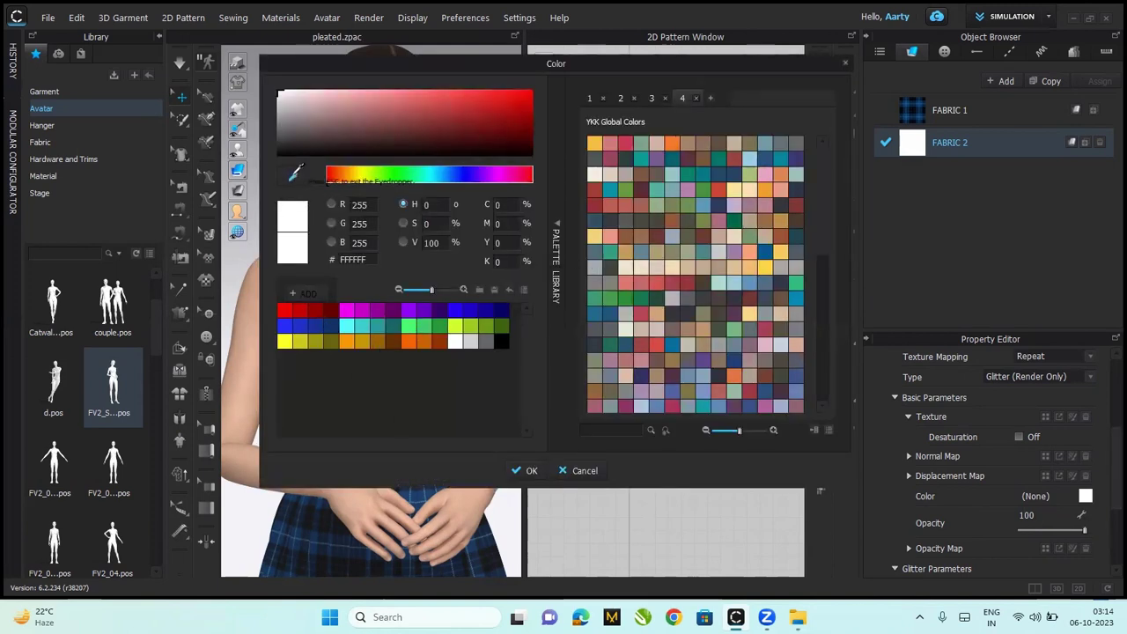
left_click(421, 494)
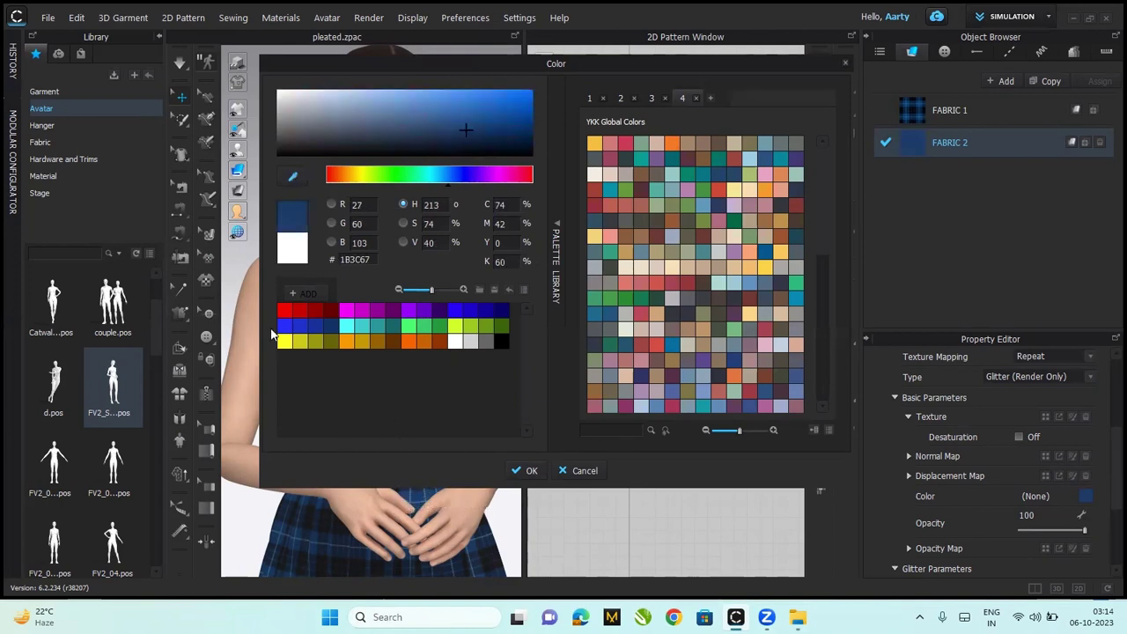
left_click(526, 470)
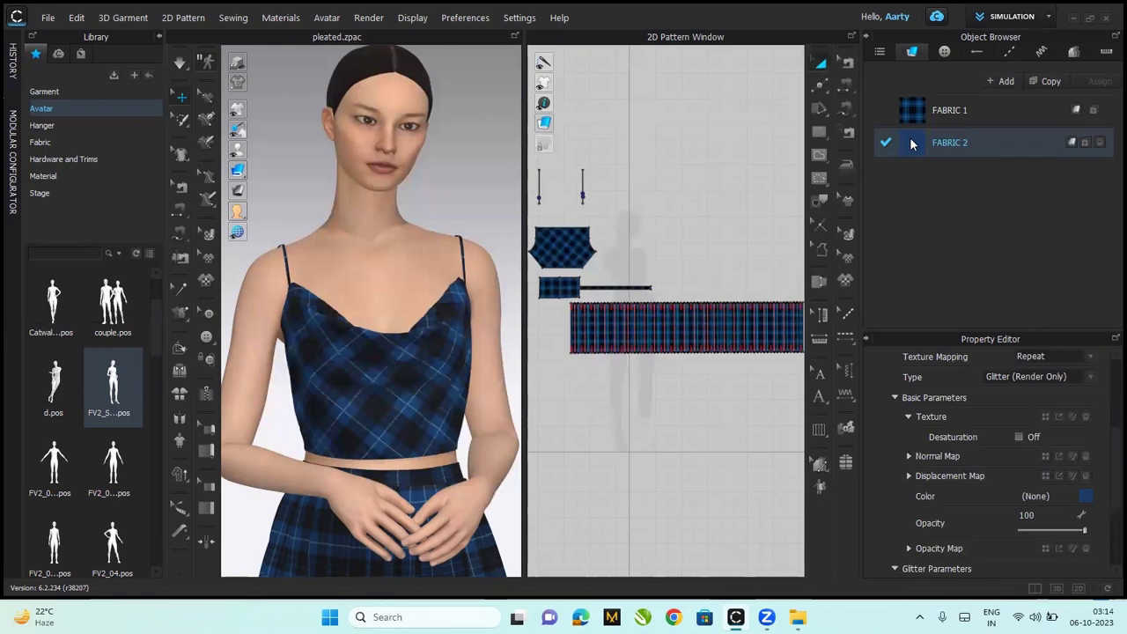
Assign FABRIC 2 to the crop top's body pieces and both shoulder straps
left_click(567, 247)
left_click_drag(912, 147, 560, 296)
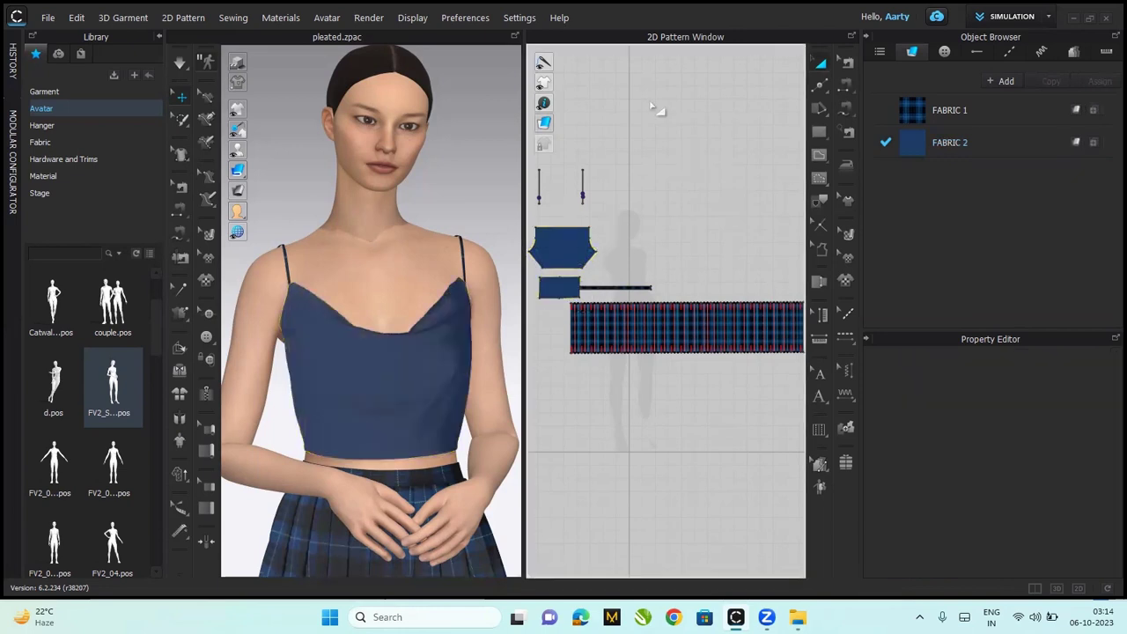
left_click_drag(658, 108, 529, 225)
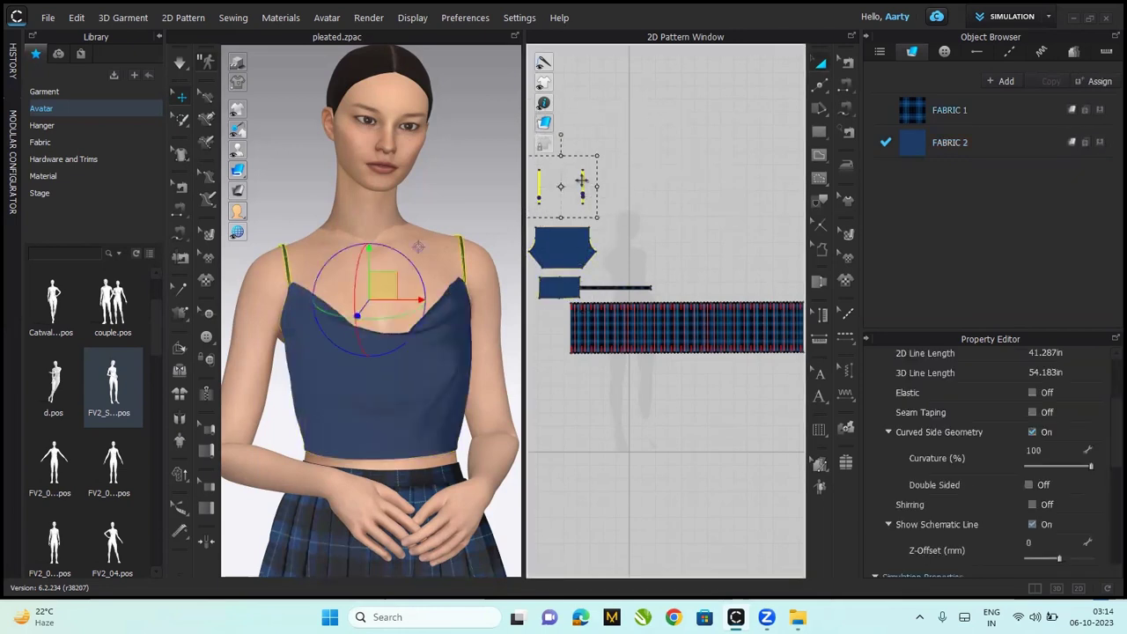
right_click(581, 180)
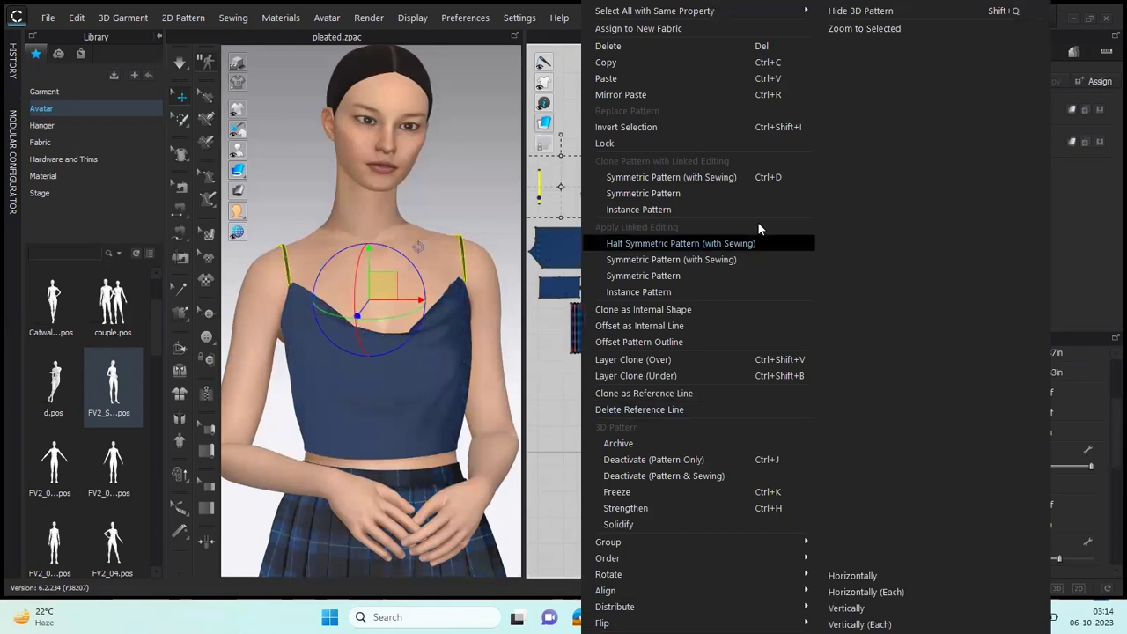
left_click(852, 29)
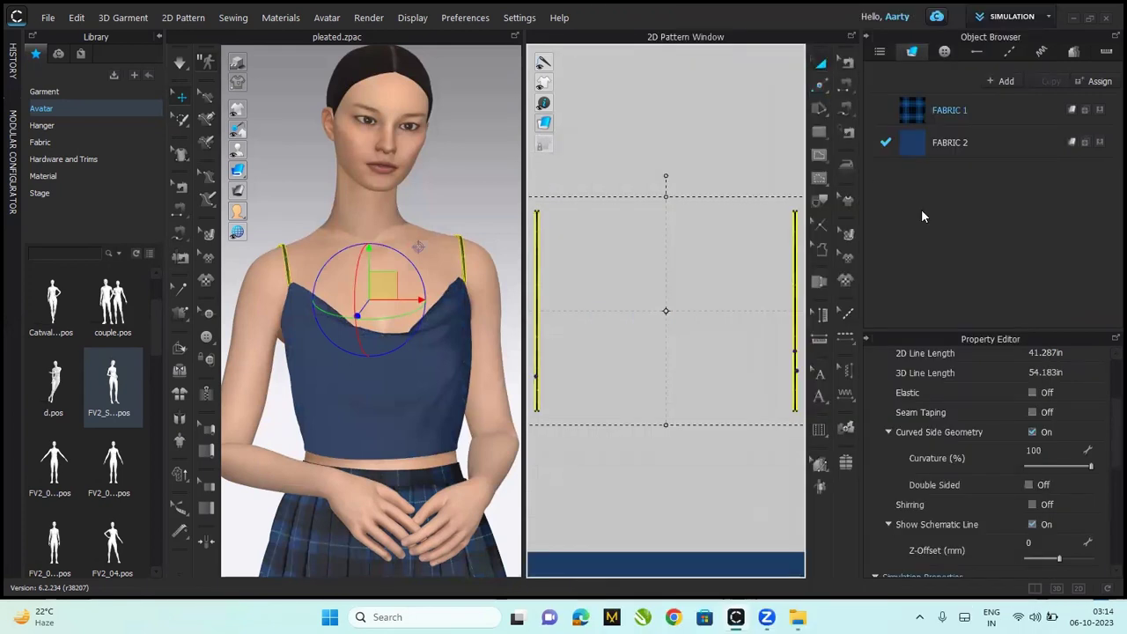
left_click(1100, 143)
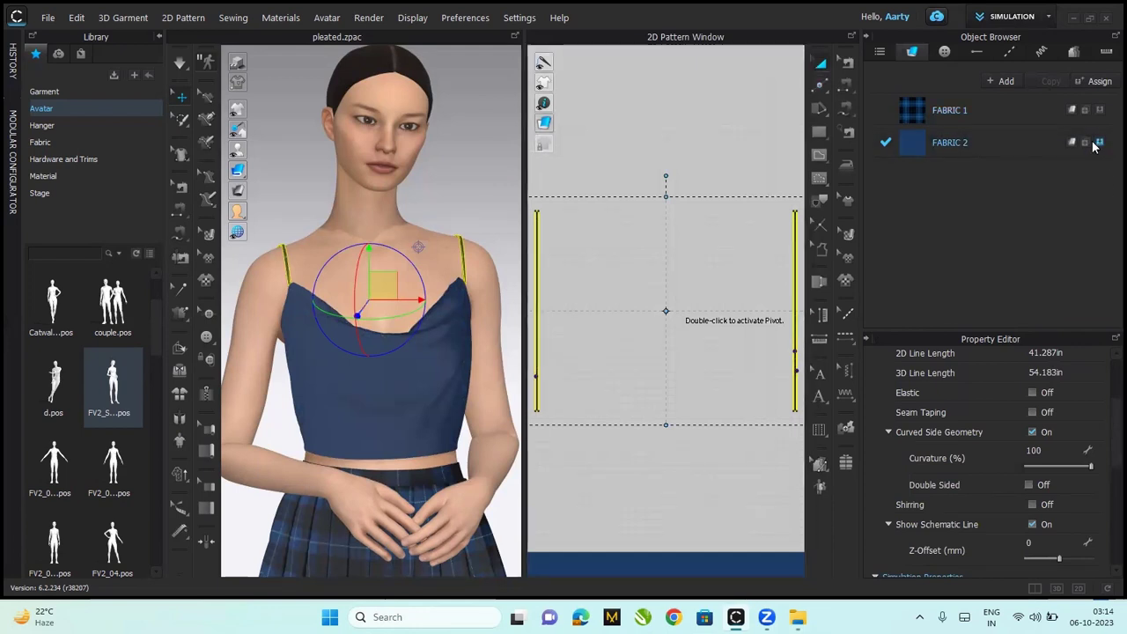
left_click(446, 185)
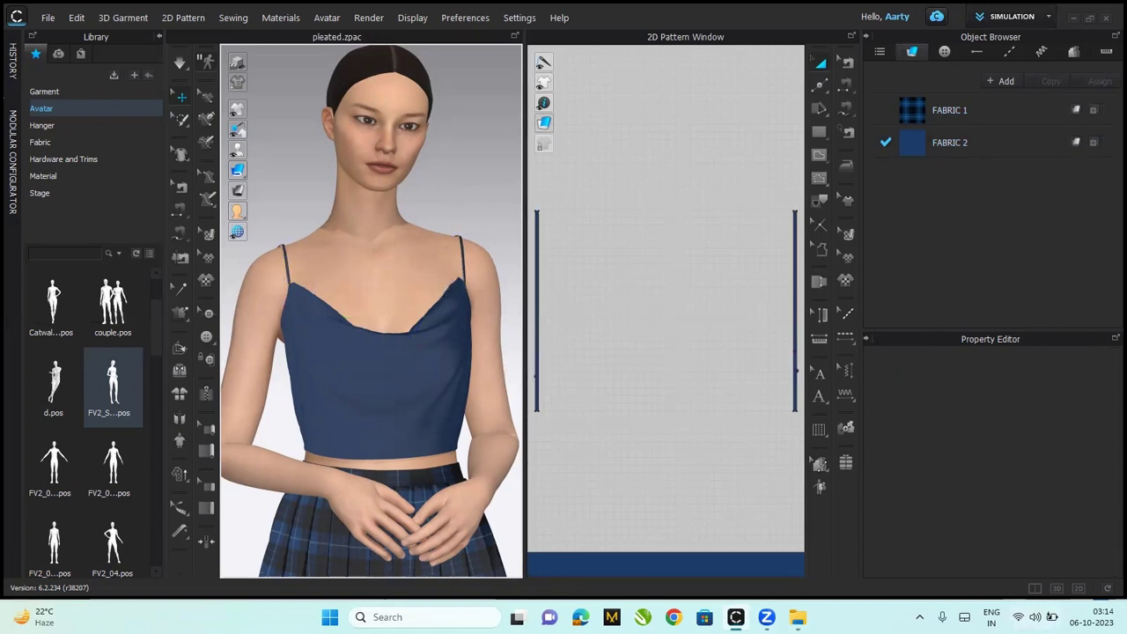
Select FABRIC 2 and try a grey-blue palette colour for its glitter
left_click(967, 145)
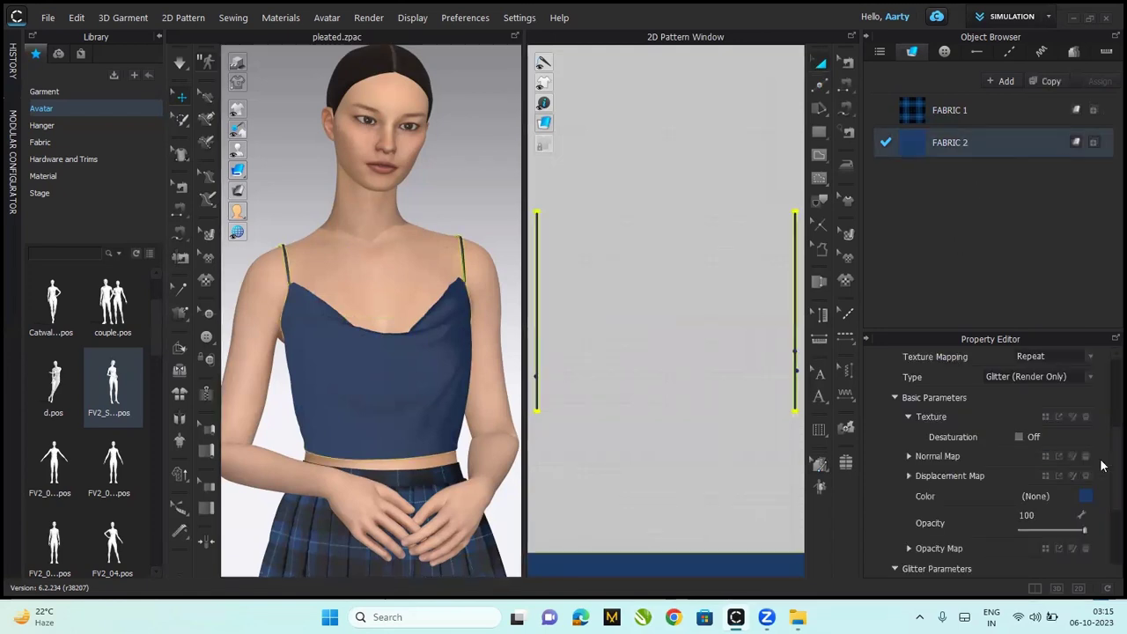
scroll(1107, 458, "down", 2)
scroll(1107, 462, "down", 1)
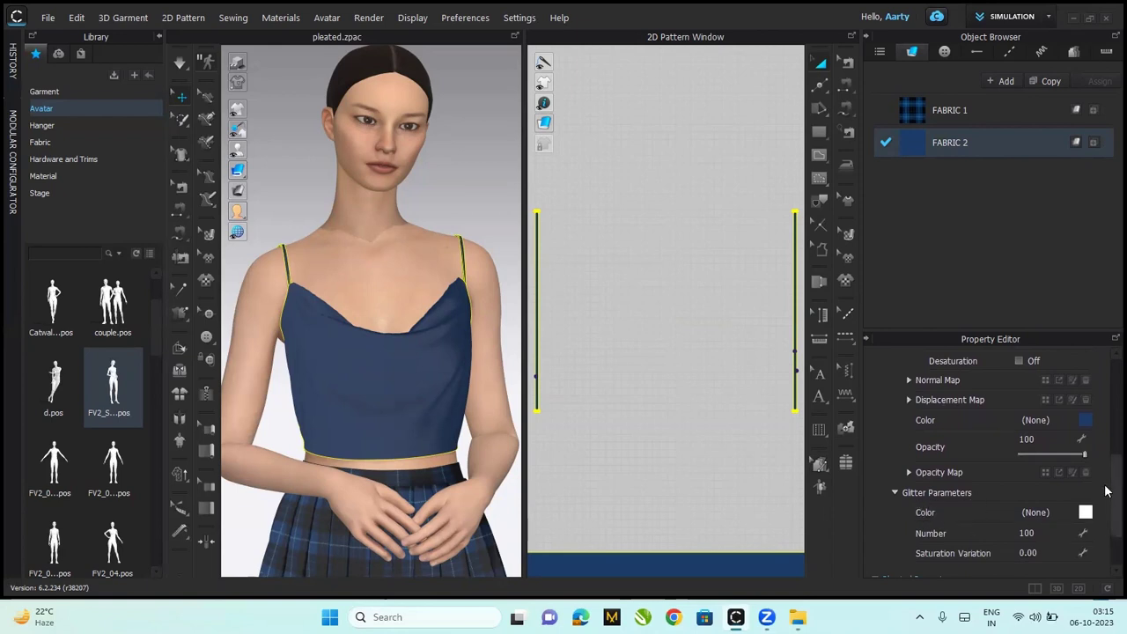
scroll(1107, 508, "down", 2)
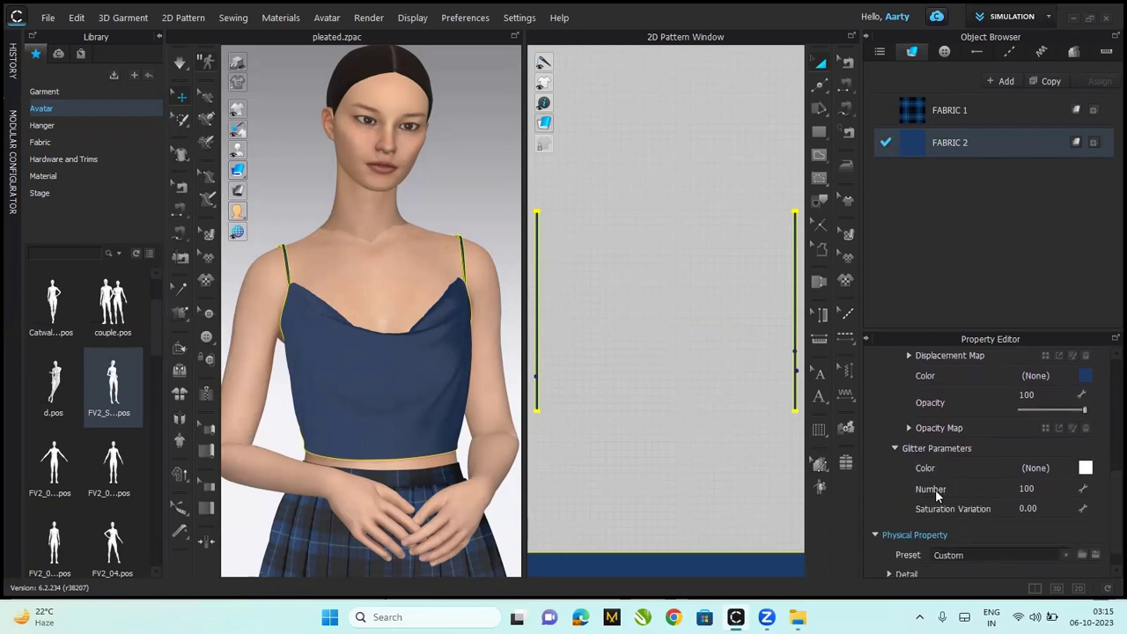
left_click(1085, 469)
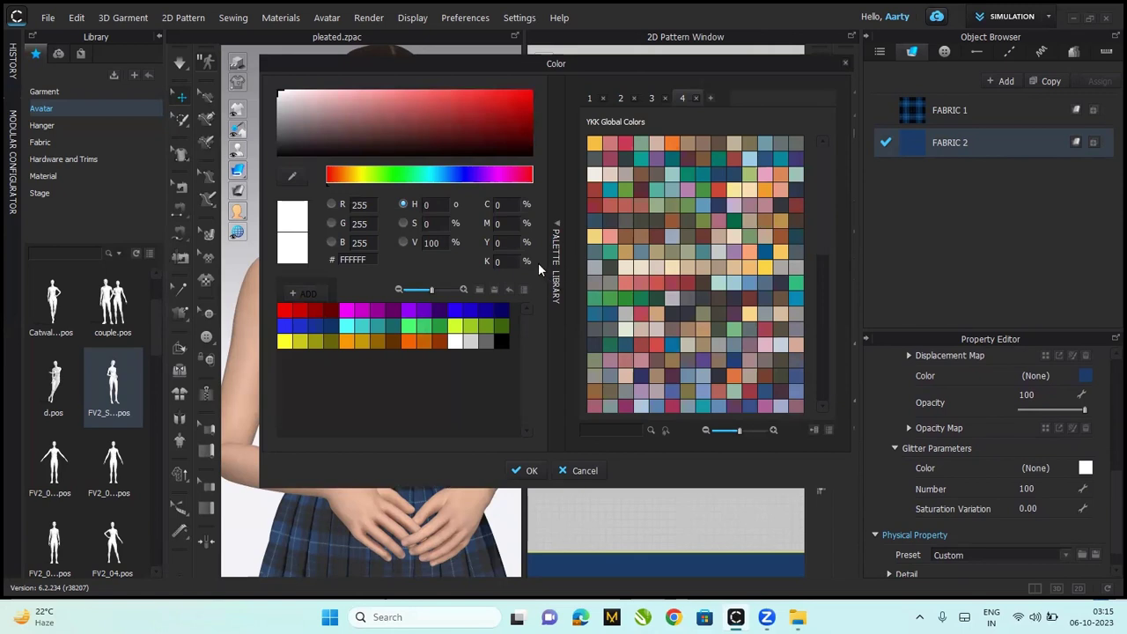
left_click(642, 253)
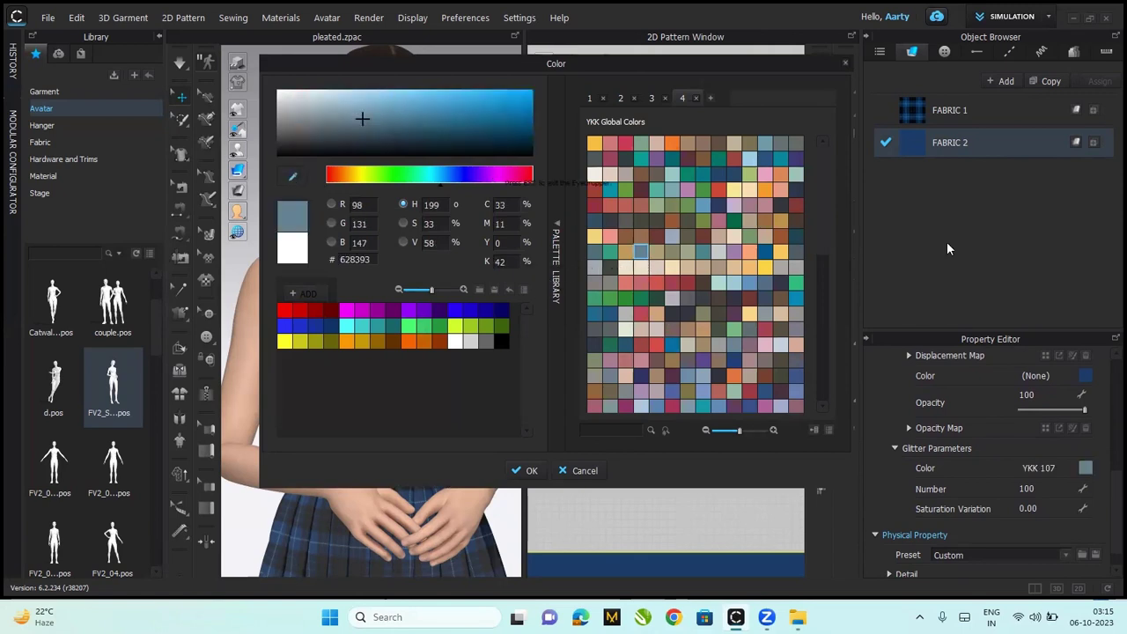
left_click(1078, 380)
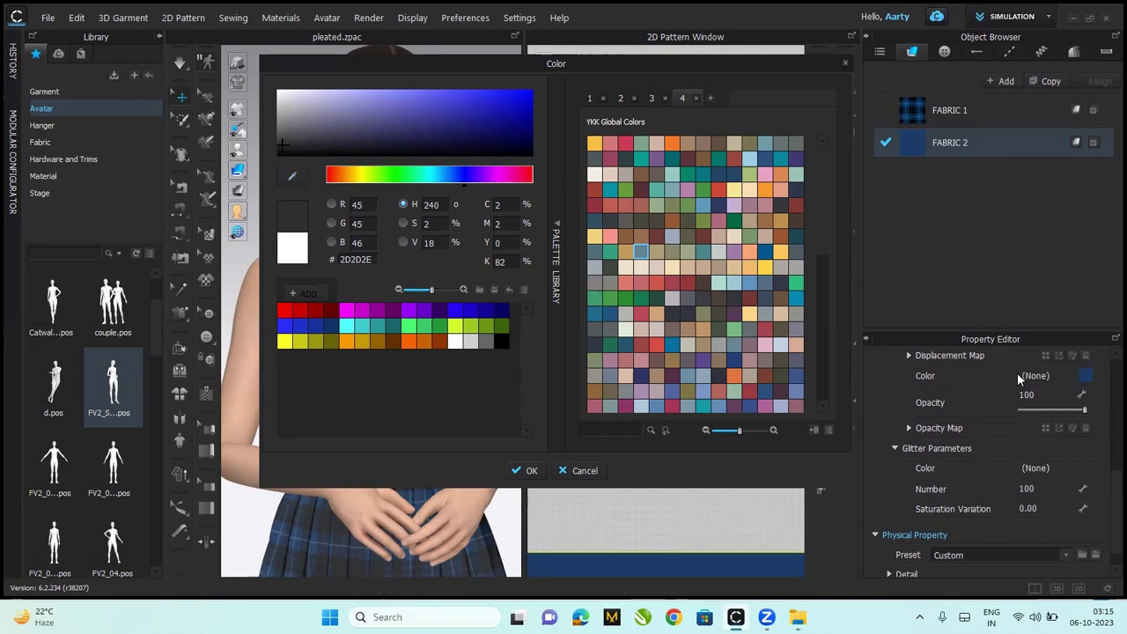
Sample the garment's navy and adjust it to the lighter blue 335C8F
left_click(292, 177)
left_click(1089, 374)
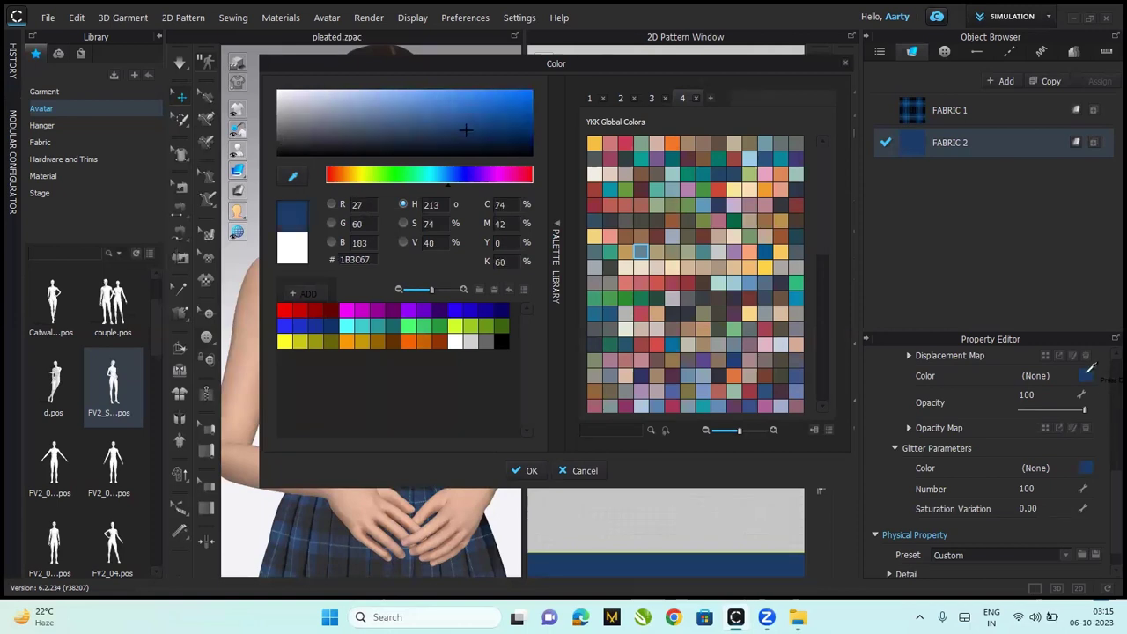
left_click(448, 130)
left_click_drag(429, 131, 362, 131)
left_click(377, 122)
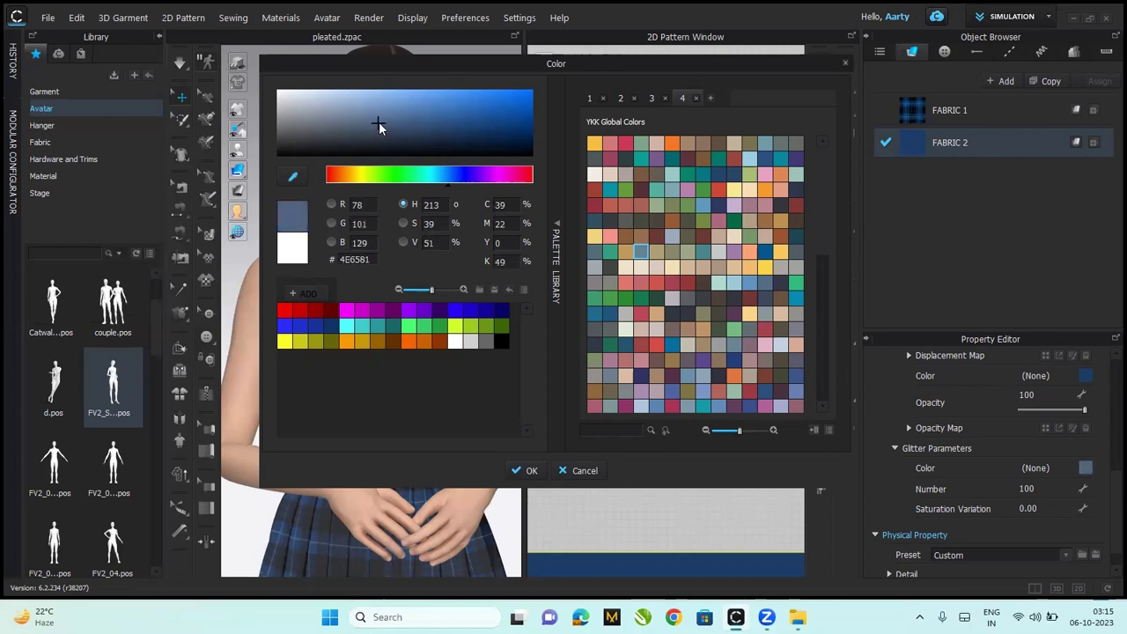
left_click(427, 122)
left_click(442, 119)
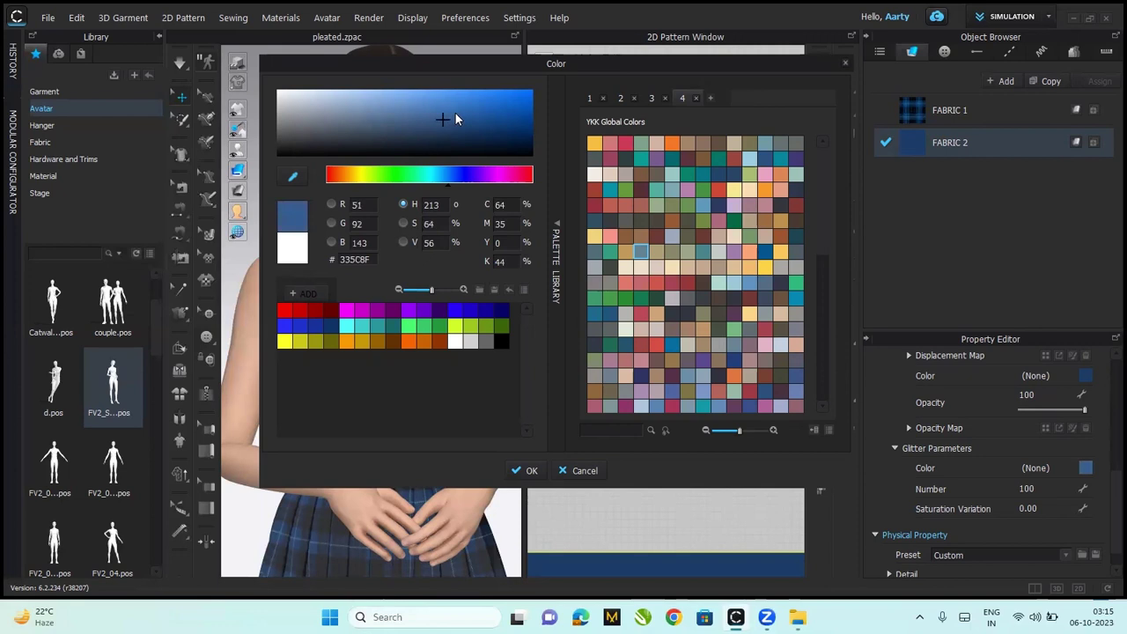
left_click(438, 117)
left_click(522, 472)
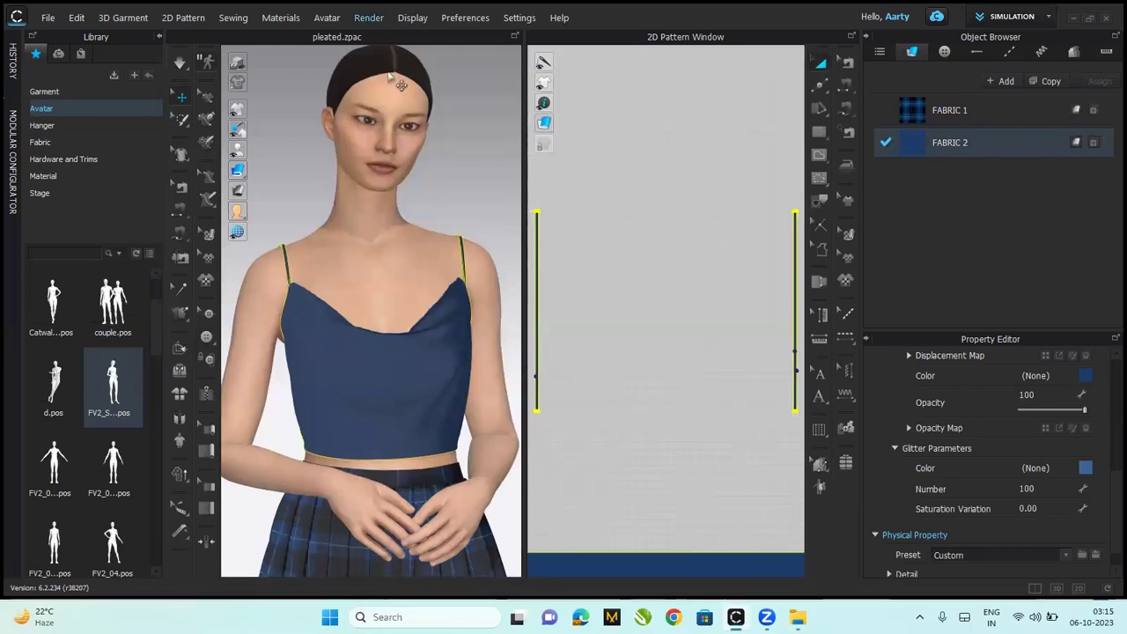
Load FV2_Bob_BK from Female_V2 > Hair onto the avatar and frame its head
left_click(439, 167)
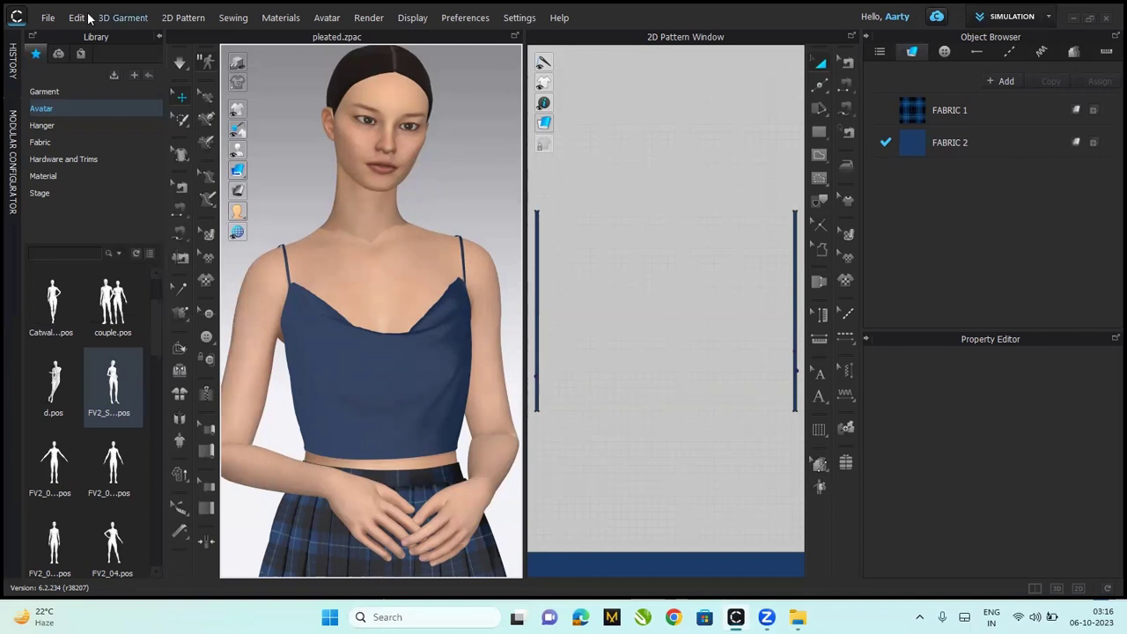
left_click(49, 112)
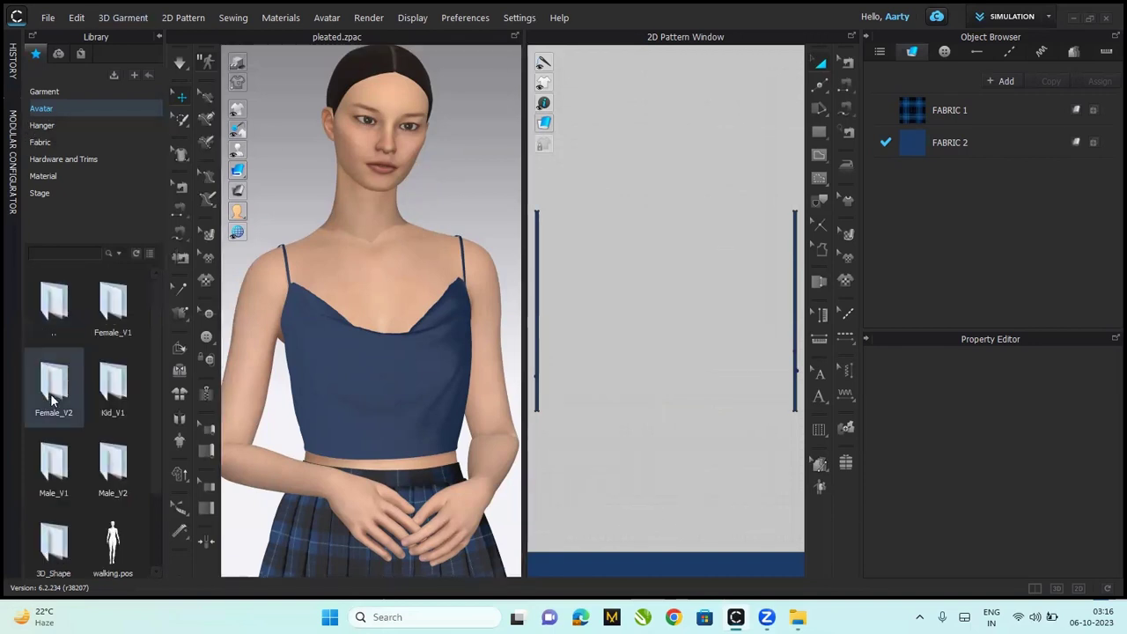
double_click(81, 400)
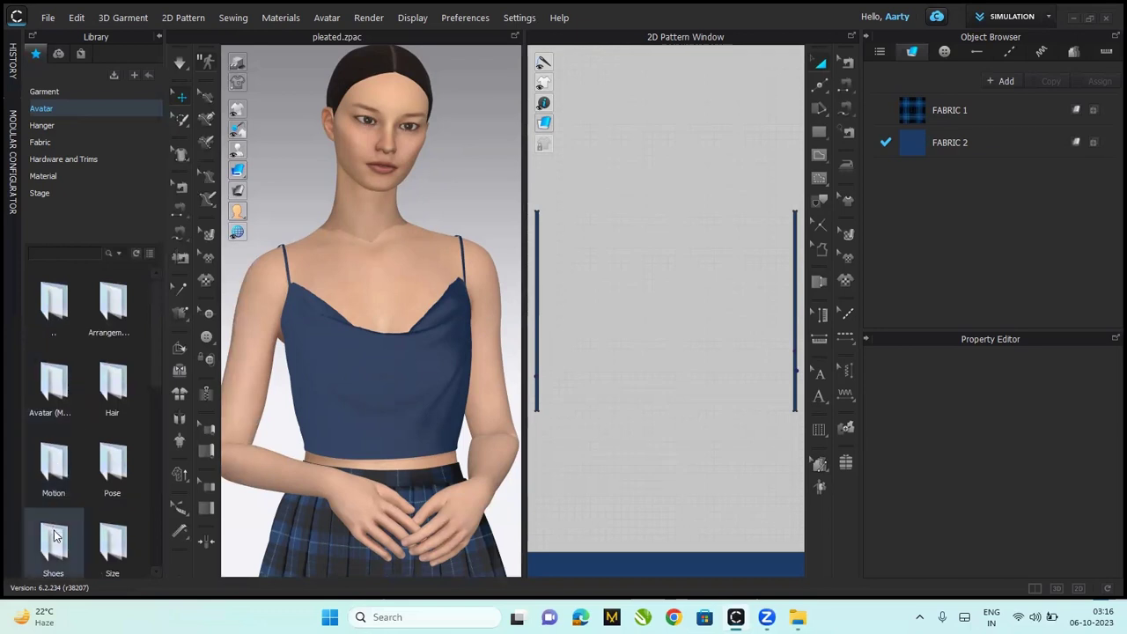
double_click(116, 395)
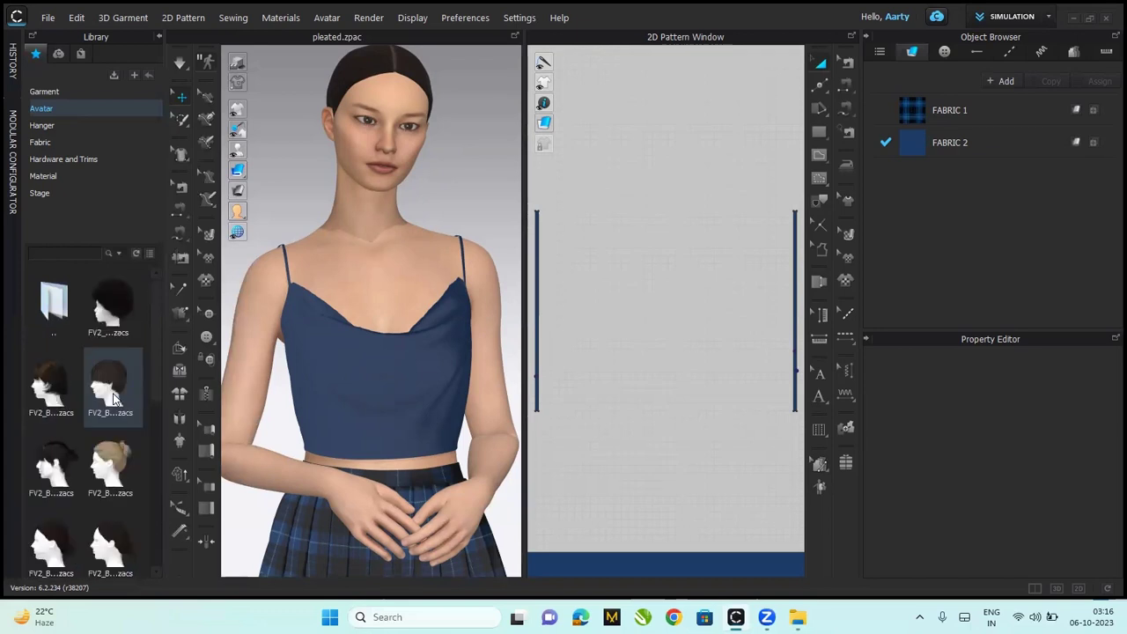
double_click(66, 399)
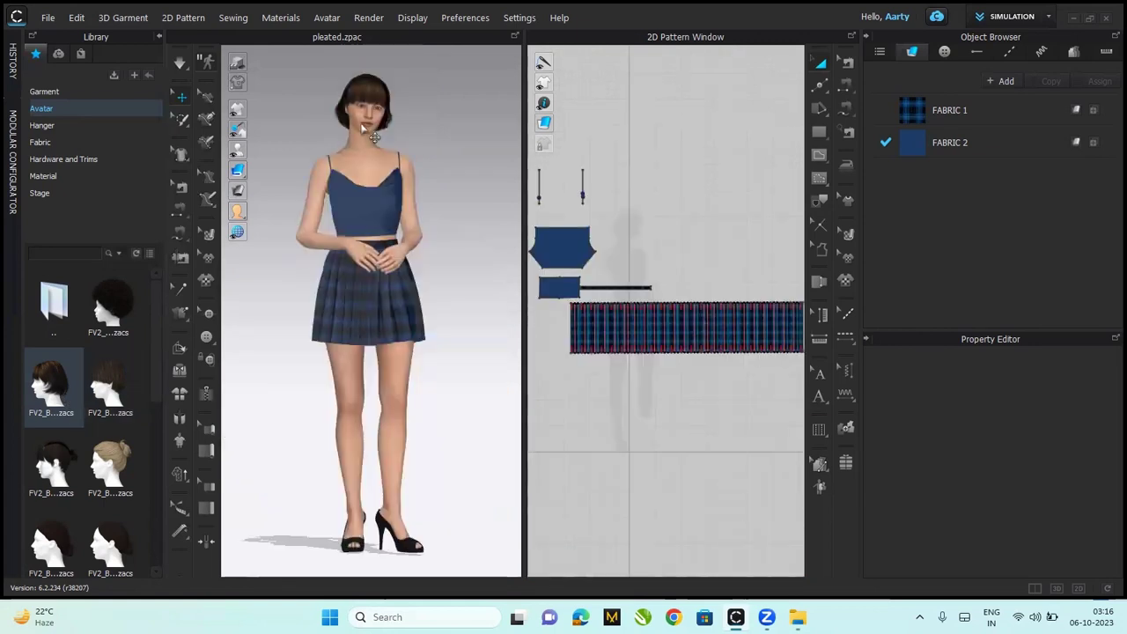
scroll(370, 133, "up", 4)
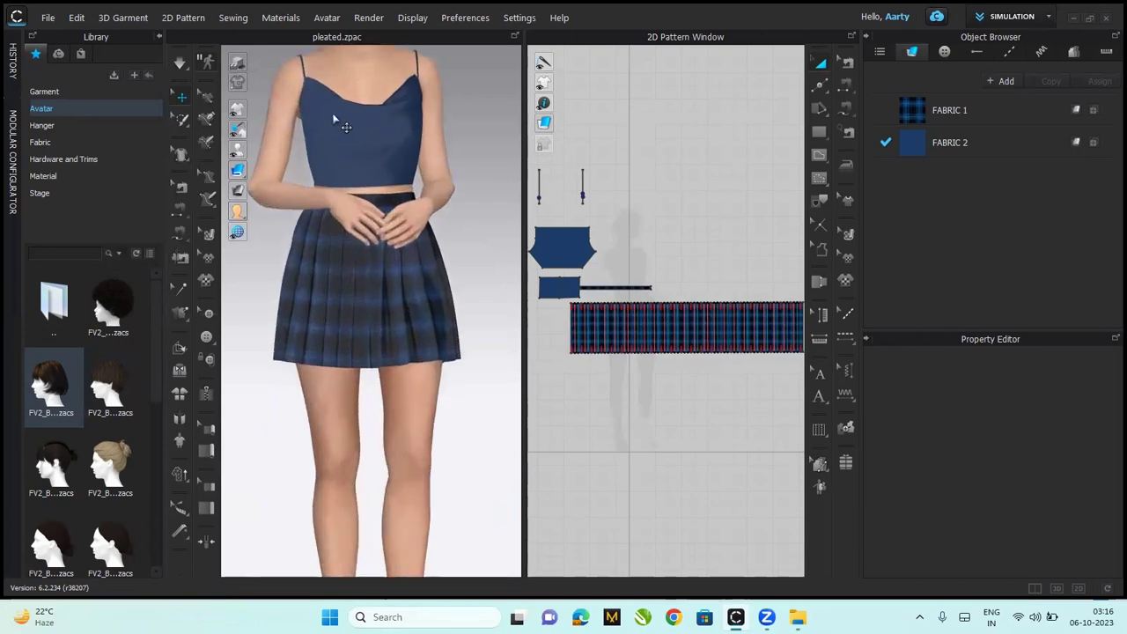
middle_click_drag(334, 119, 351, 248)
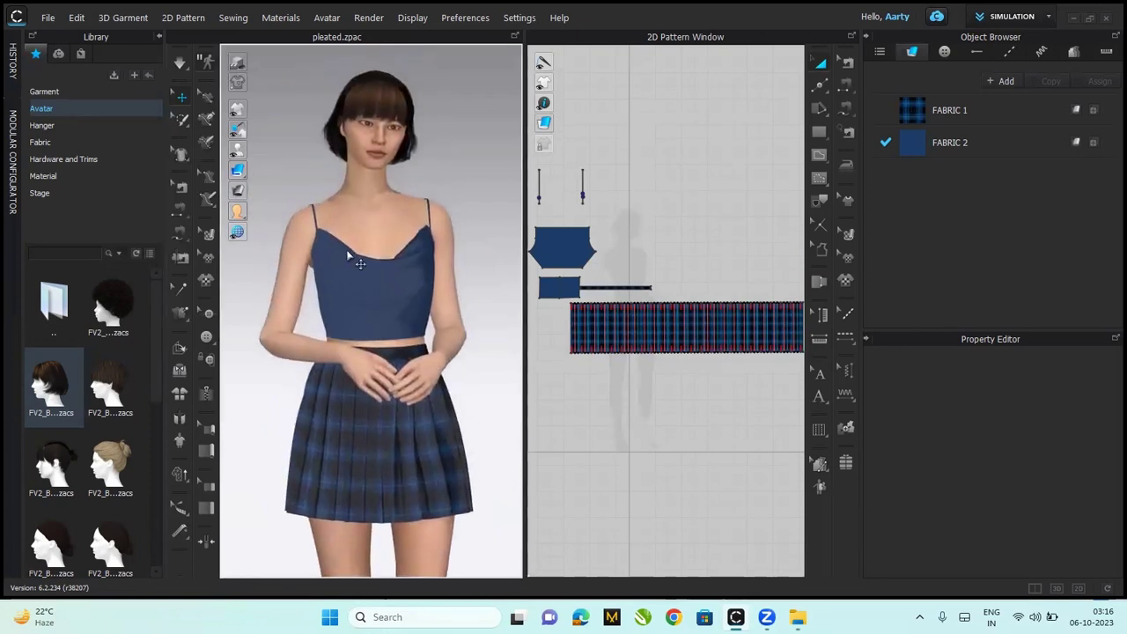
scroll(351, 259, "up", 1)
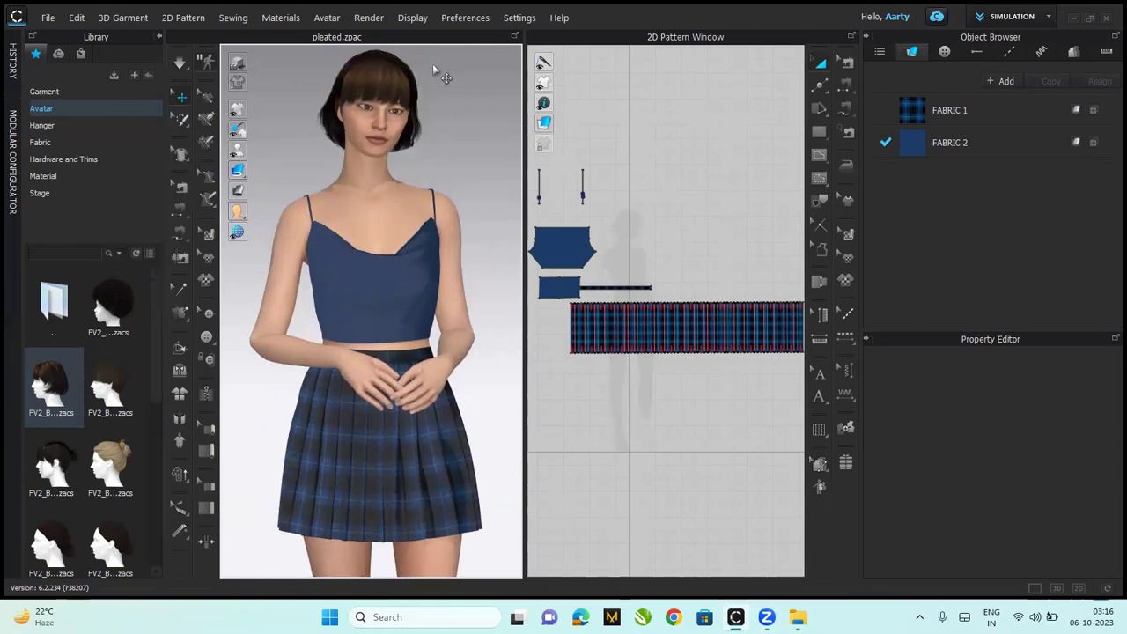
key("alt+r")
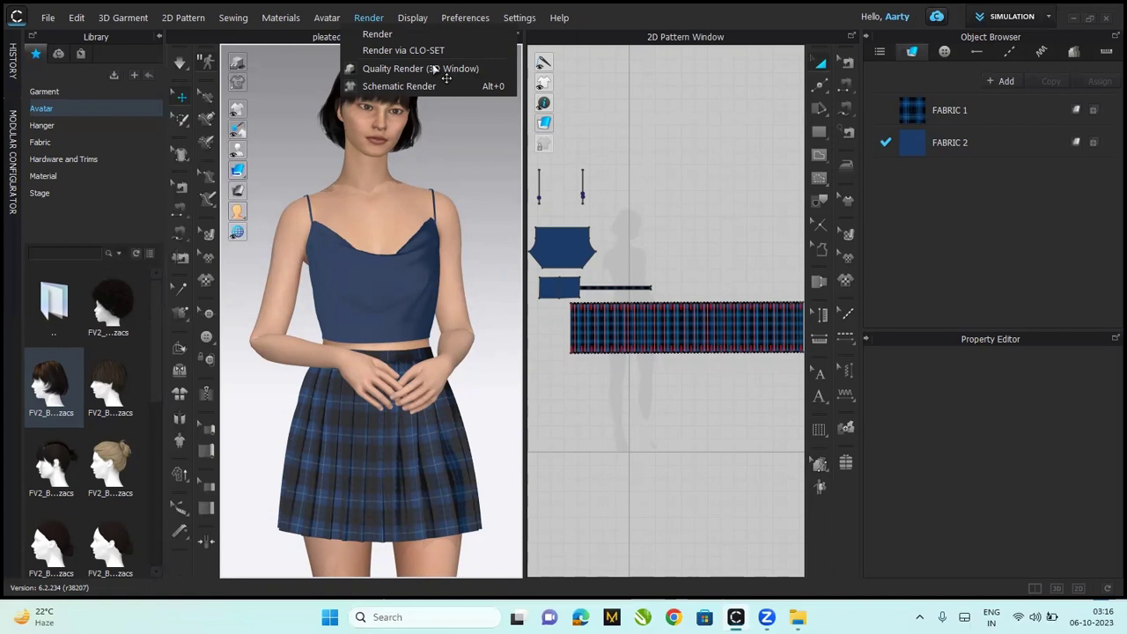
Open the Render window and start an interactive render of the dressed avatar
left_click(377, 34)
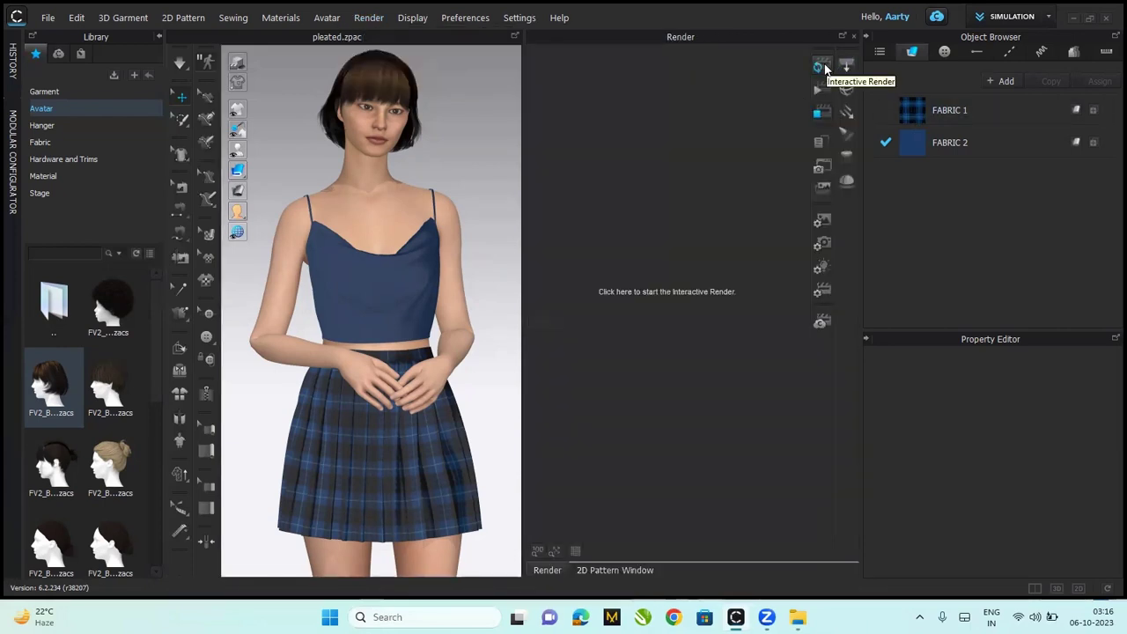
left_click(821, 67)
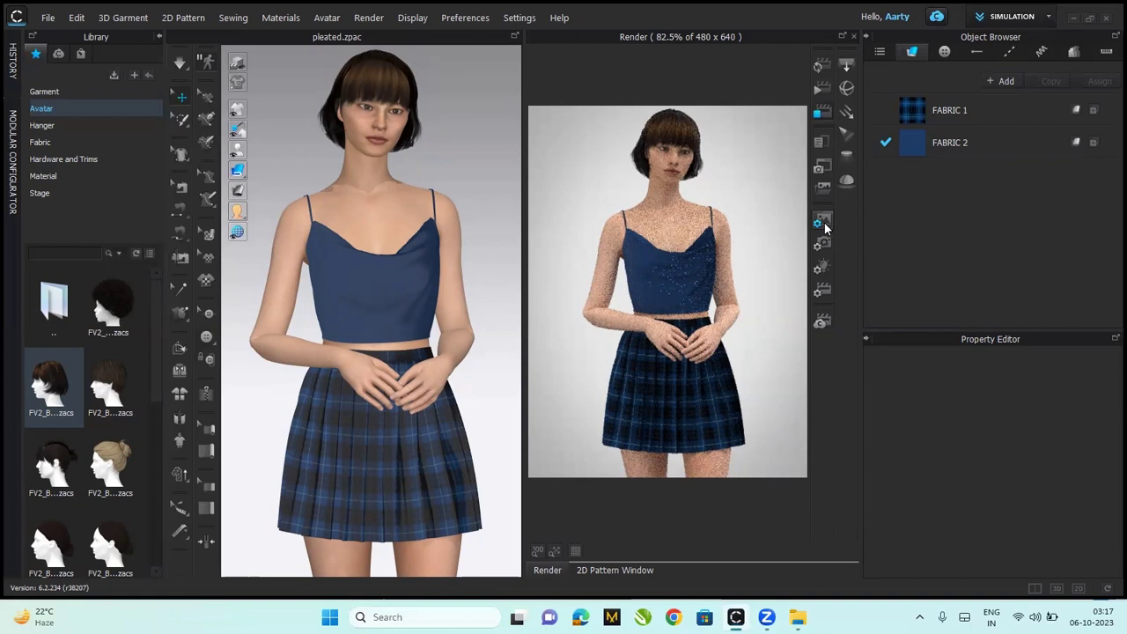
Set the render Image Size preset to 1920 x 1080 in Image/Video Properties
left_click(825, 228)
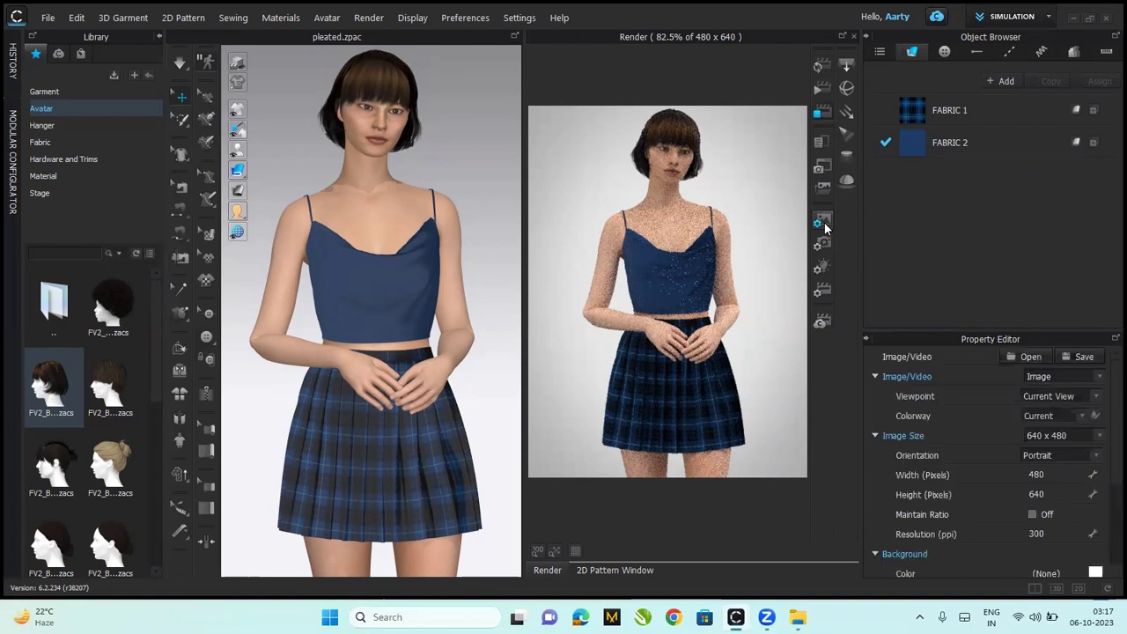
left_click(1098, 436)
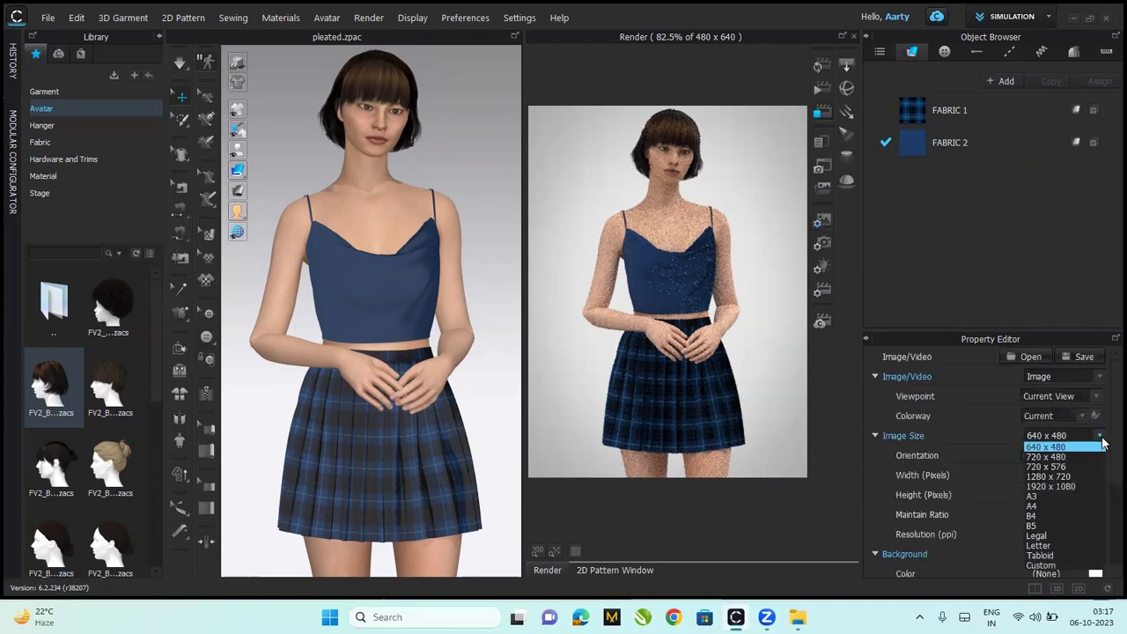
left_click(1048, 487)
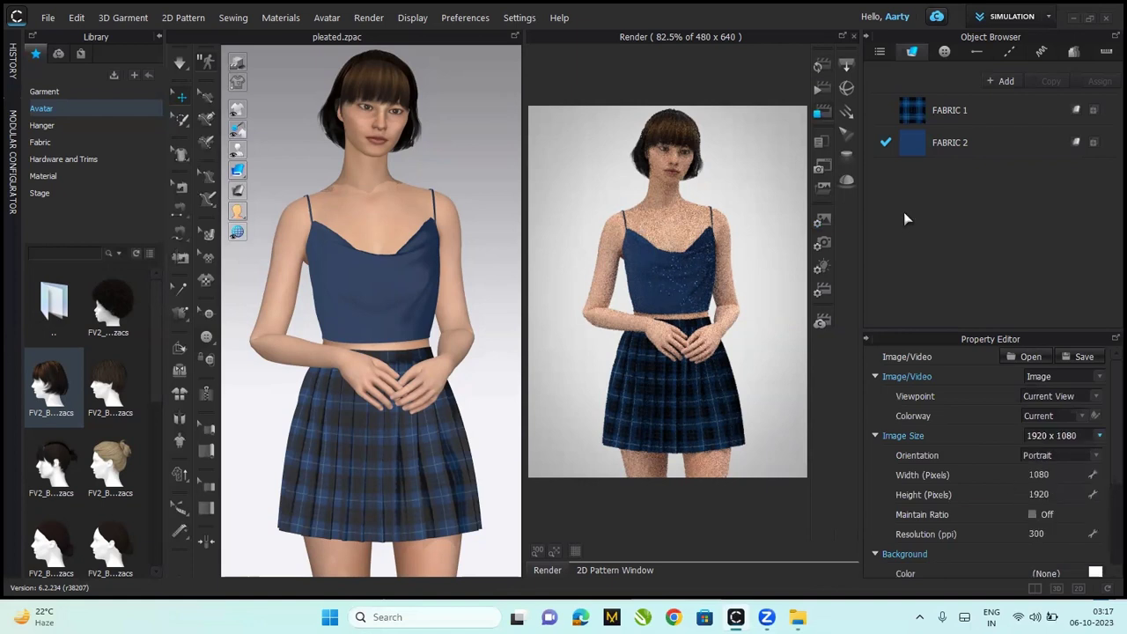
scroll(1107, 423, "down", 1)
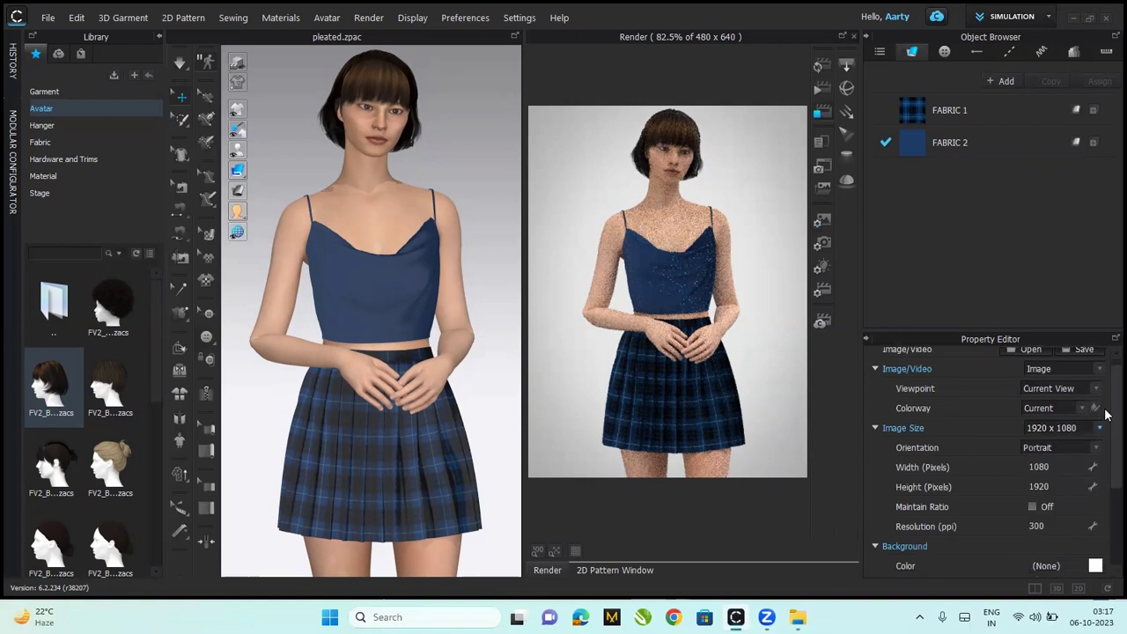
scroll(1107, 424, "down", 5)
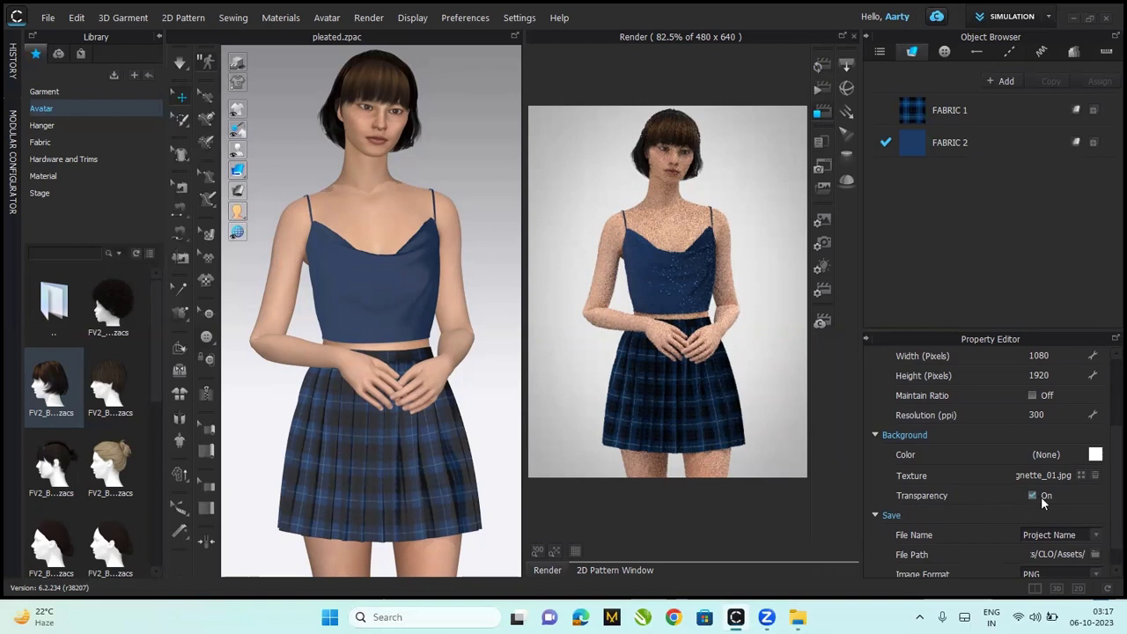
Restart the interactive render at 1080 x 1920 to show the glitter sparkles
left_click(820, 65)
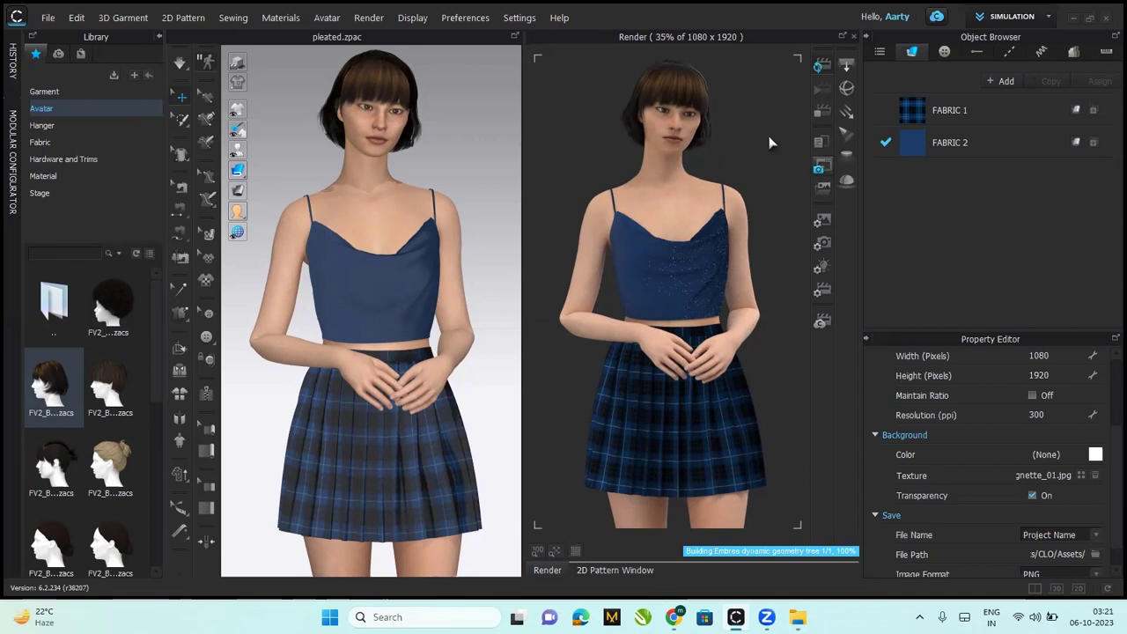
Save the render to the Desktop as the PNG image 'pleated skirt'
left_click(820, 168)
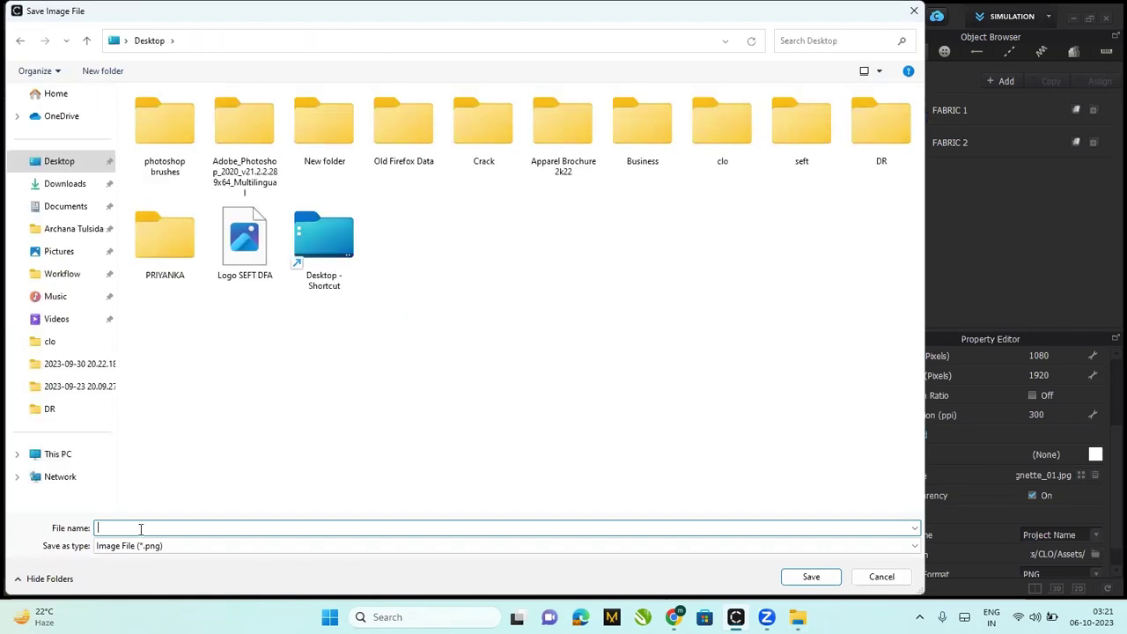
type("pleated skirt")
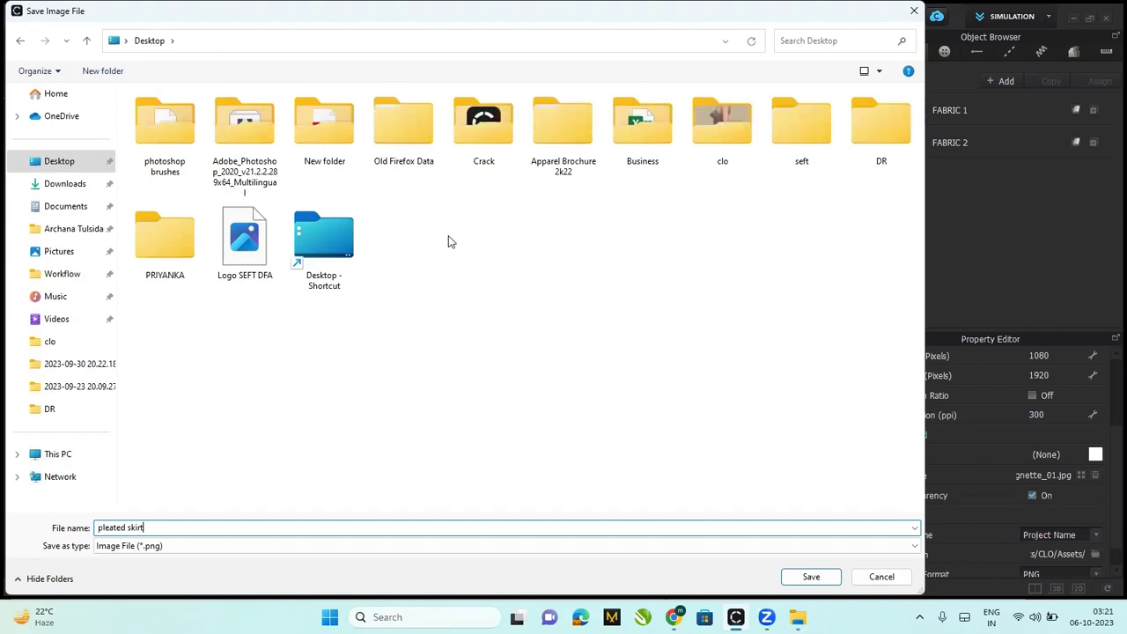
key("Return")
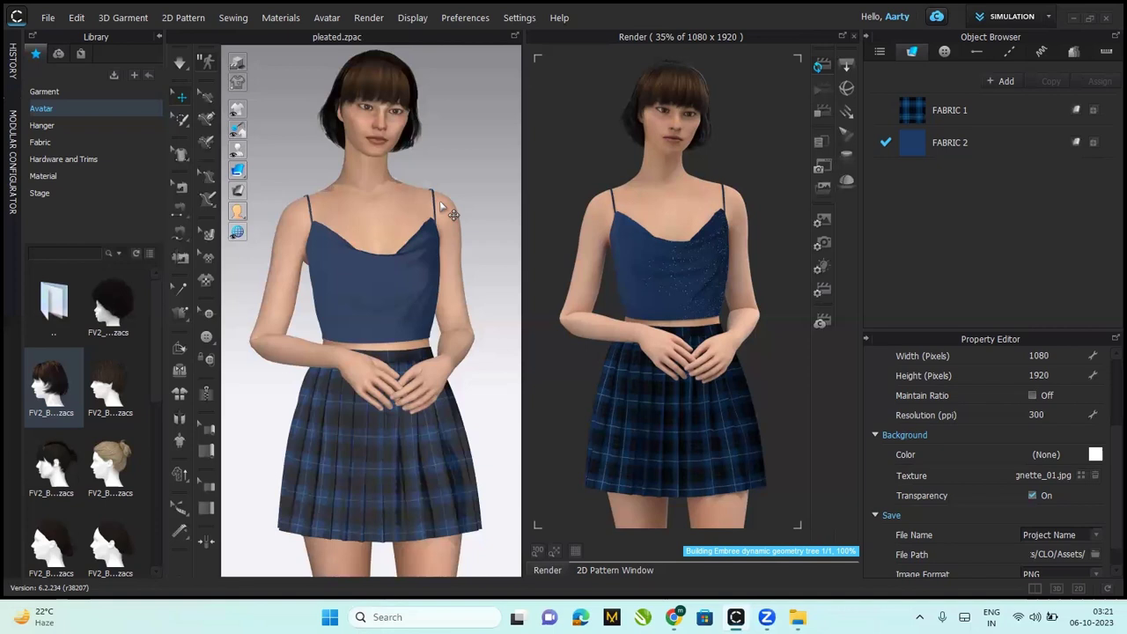
scroll(402, 203, "up", 2)
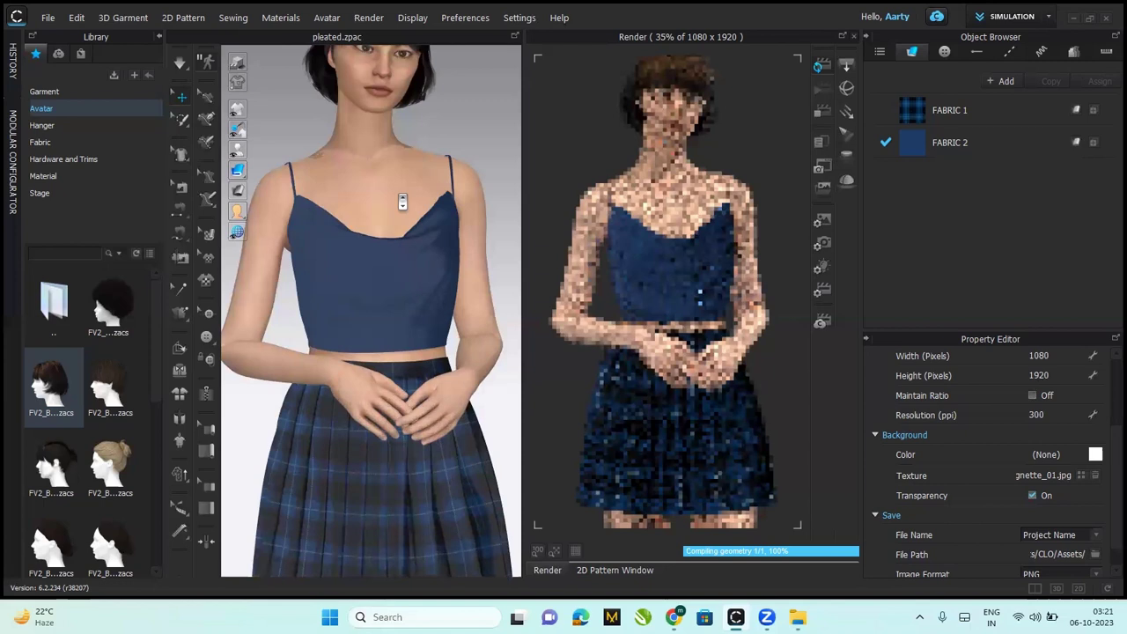
left_click(403, 203)
scroll(418, 275, "up", 3)
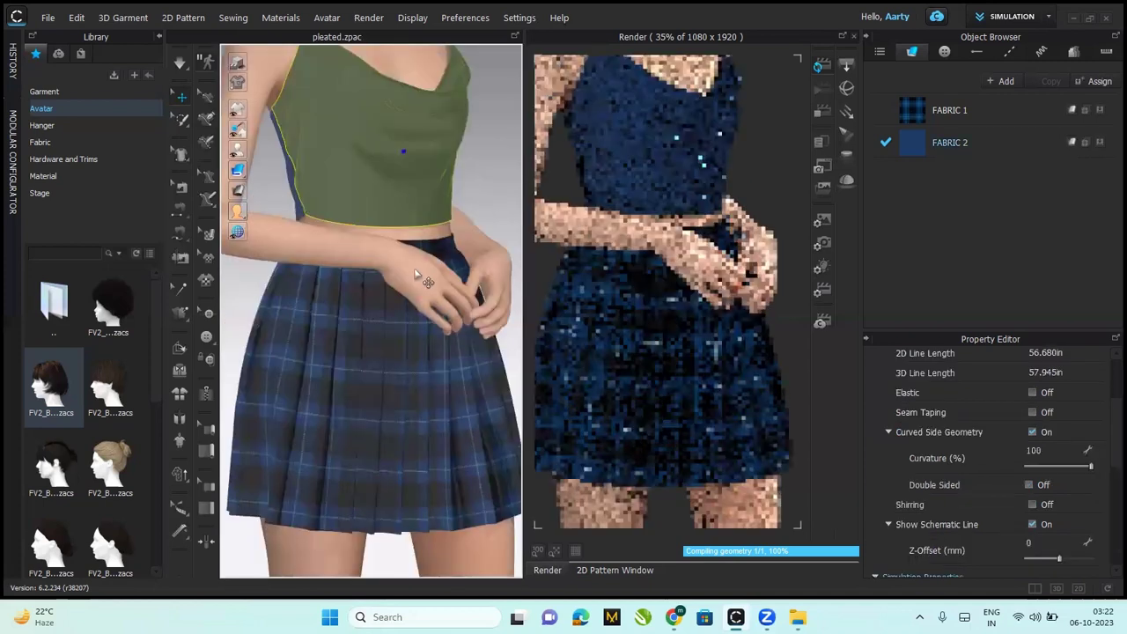